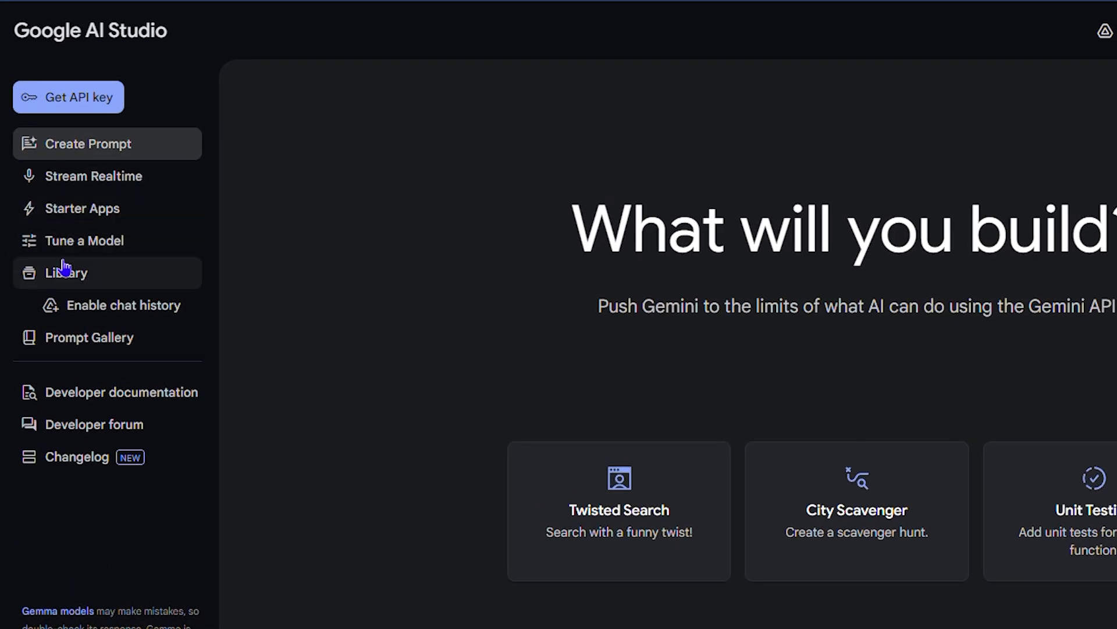
Open the Library of saved prompts from the left sidebar.
left_click(66, 278)
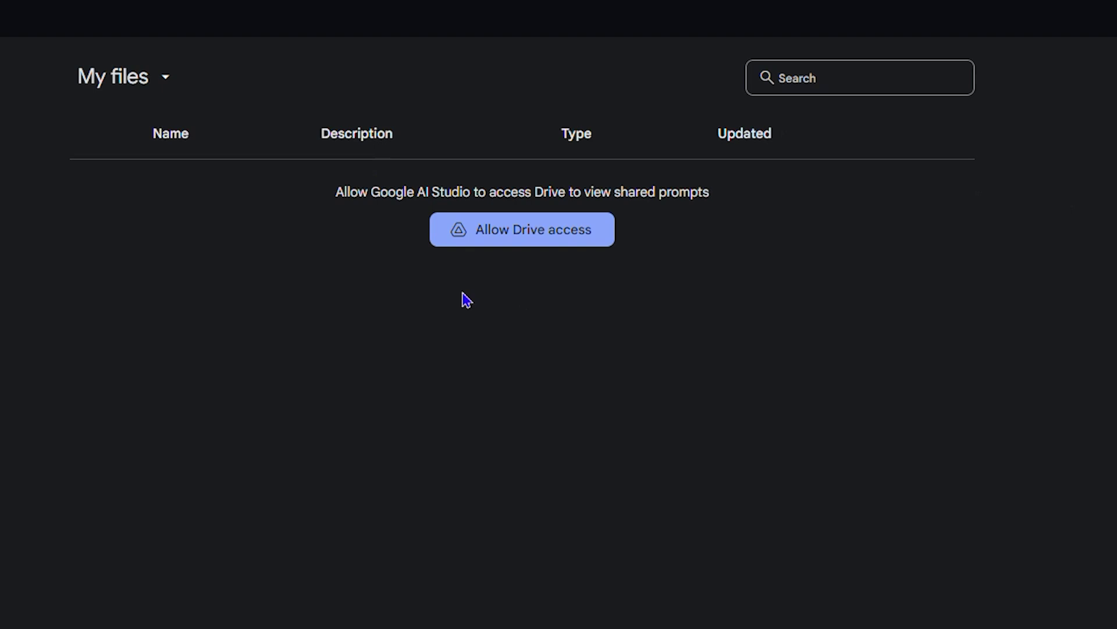
Allow Drive access and choose the learnAI Google account for sign-in.
left_click(525, 234)
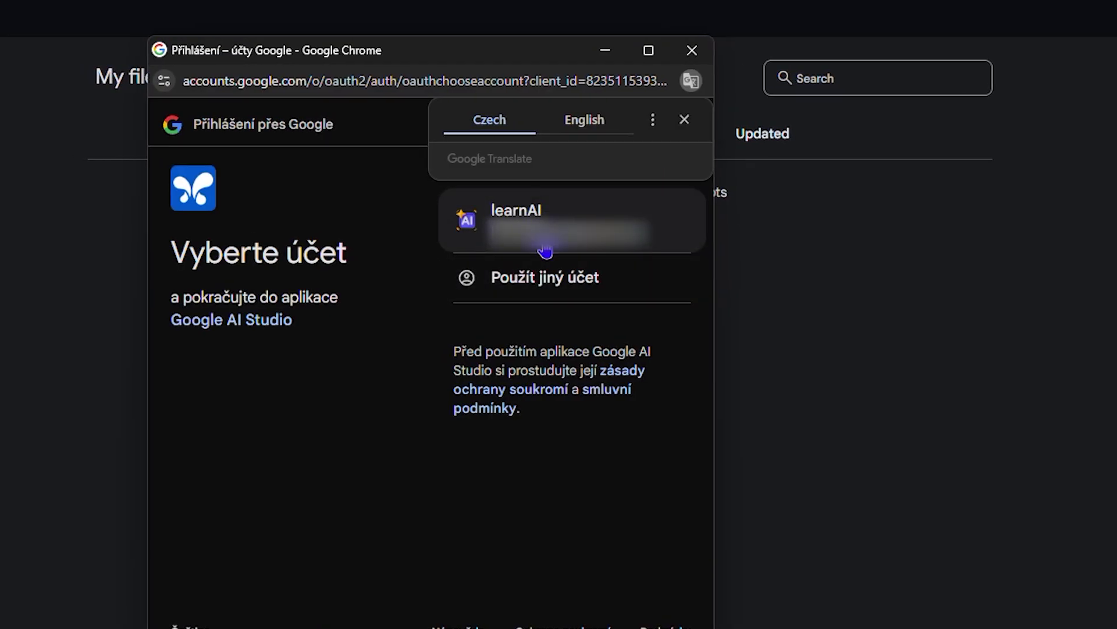
left_click(553, 221)
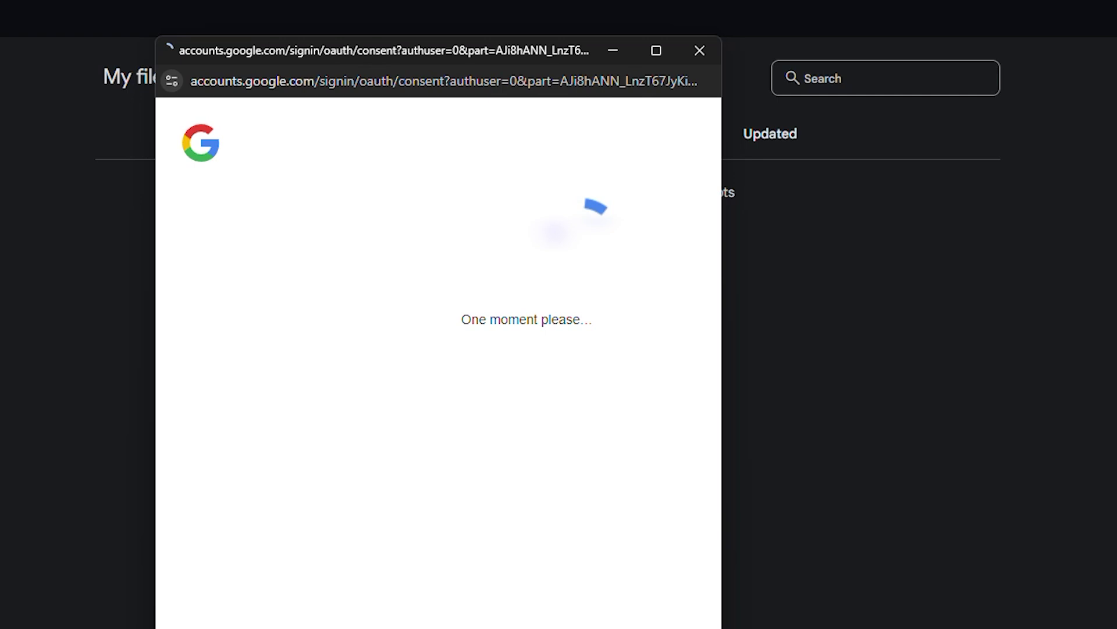